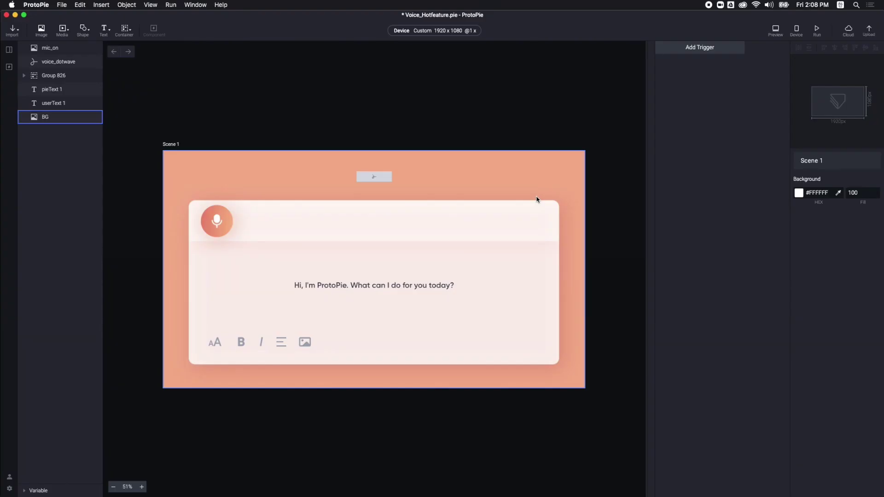
Step: Add a Start trigger that fires when the prototype begins
{"action": "left_click", "coordinate": [414, 273]}
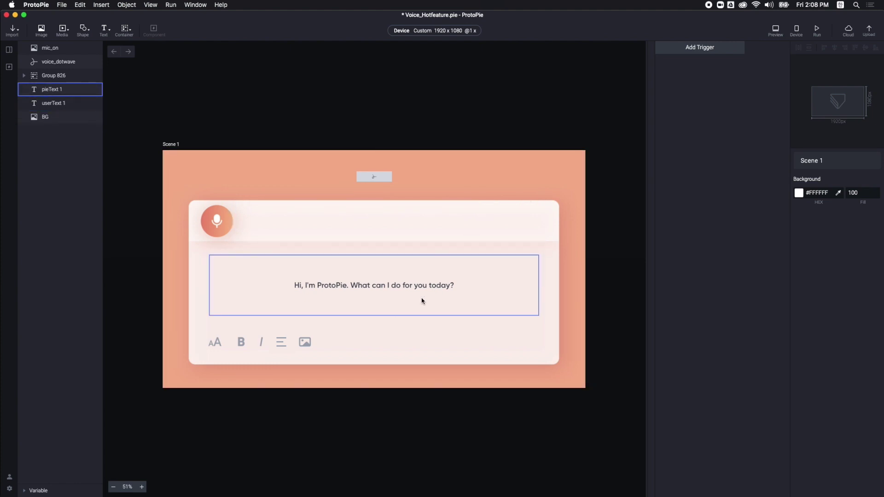
{"action": "left_click", "coordinate": [571, 212]}
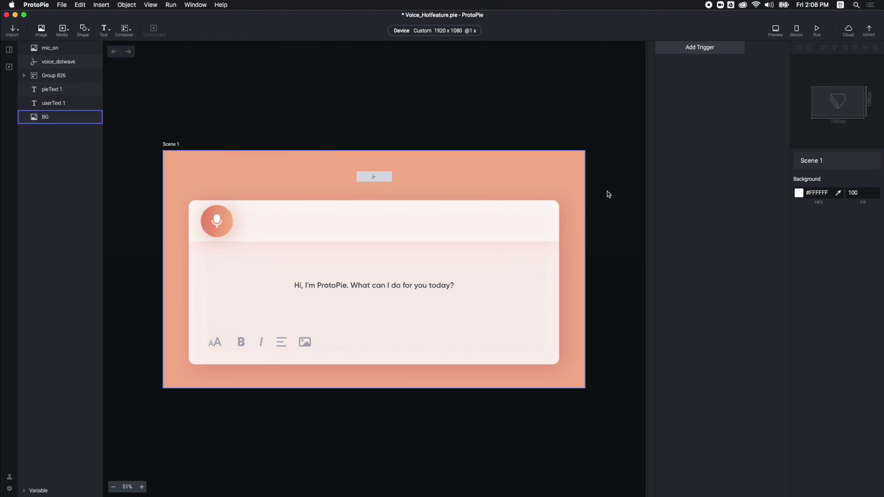
{"action": "left_click", "coordinate": [700, 48]}
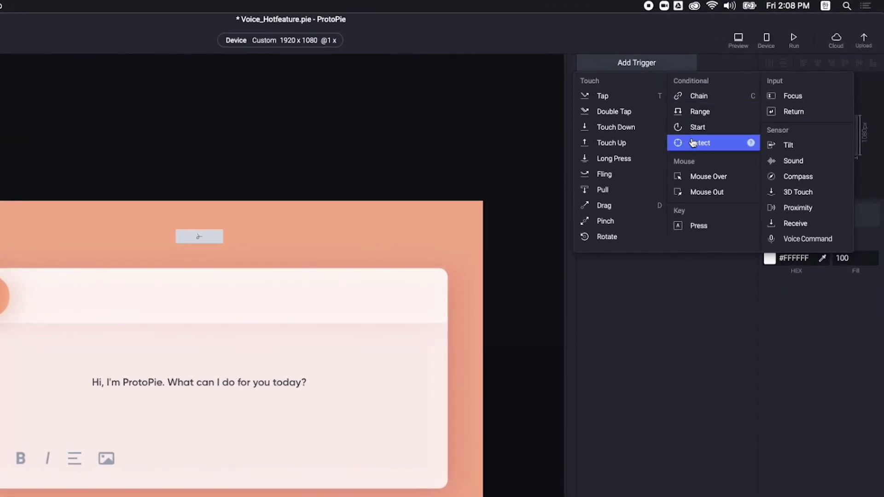
{"action": "left_click", "coordinate": [694, 129]}
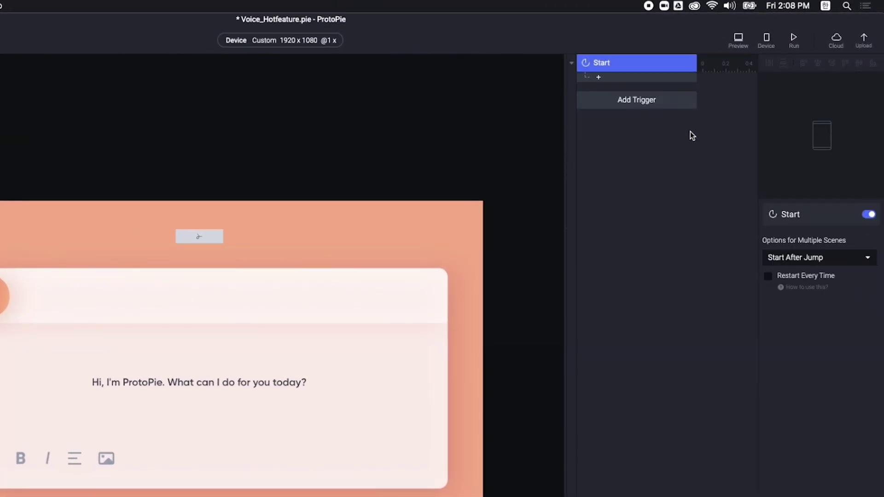
Step: Give the Start trigger a Speak response voicing the pasted greeting in English (United States)
{"action": "left_click", "coordinate": [609, 82]}
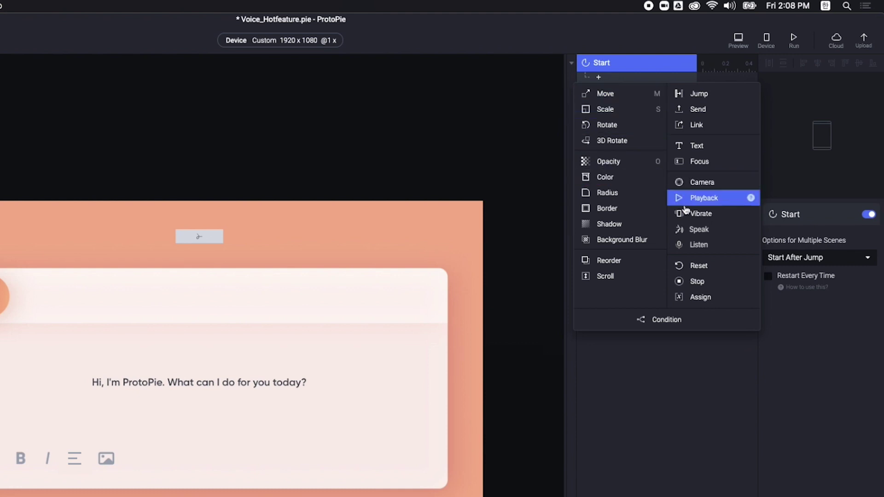
{"action": "left_click", "coordinate": [701, 230]}
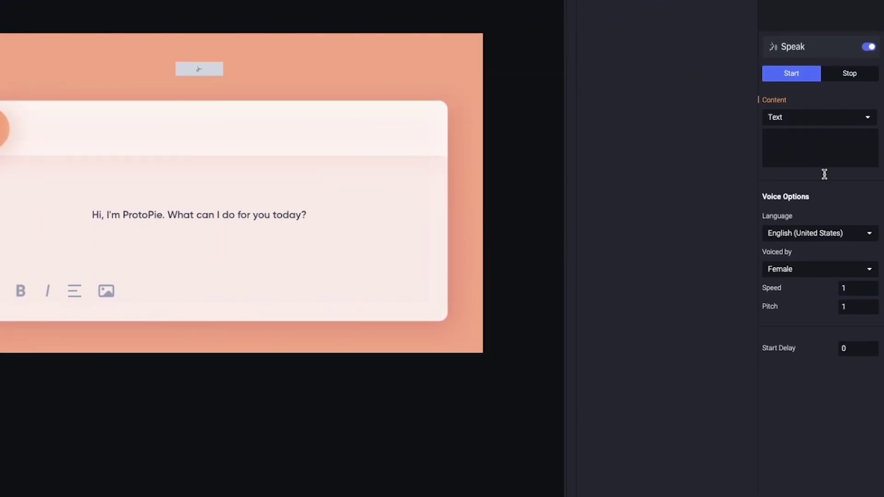
{"action": "left_click", "coordinate": [802, 147]}
{"action": "type", "text": "Hi, I'm ProtoPie. What can I do for you today?"}
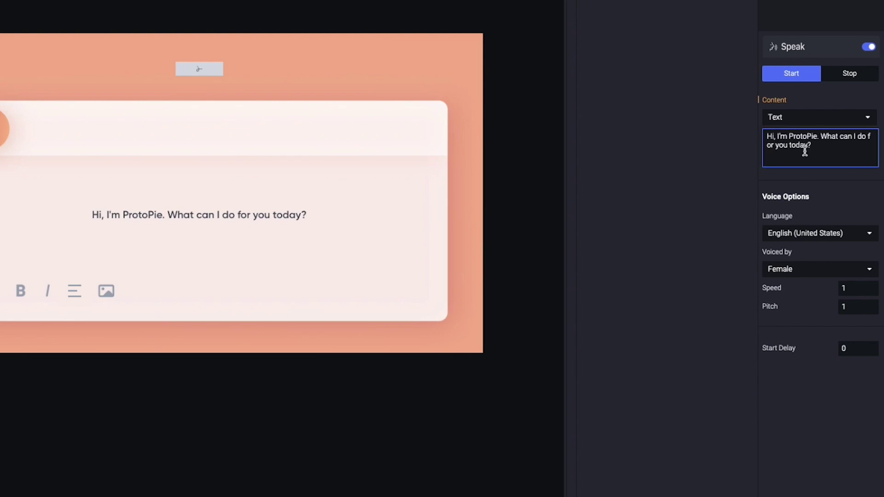
{"action": "left_click", "coordinate": [835, 233]}
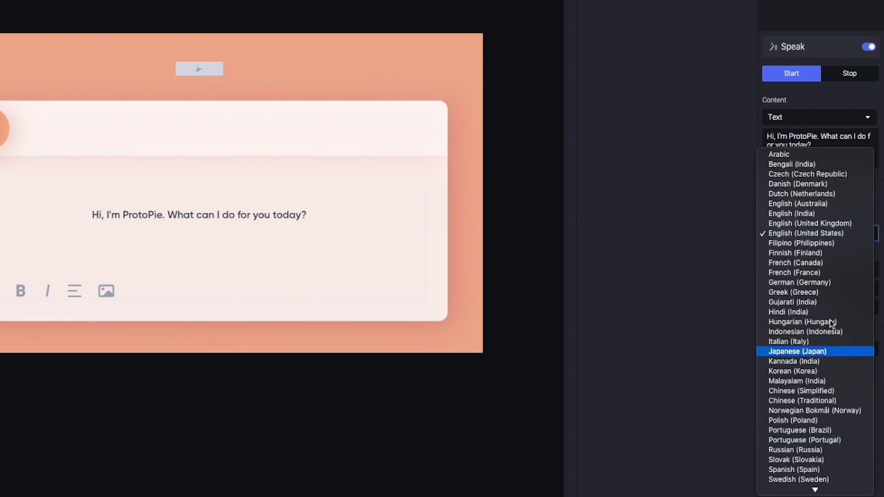
{"action": "left_click", "coordinate": [701, 322]}
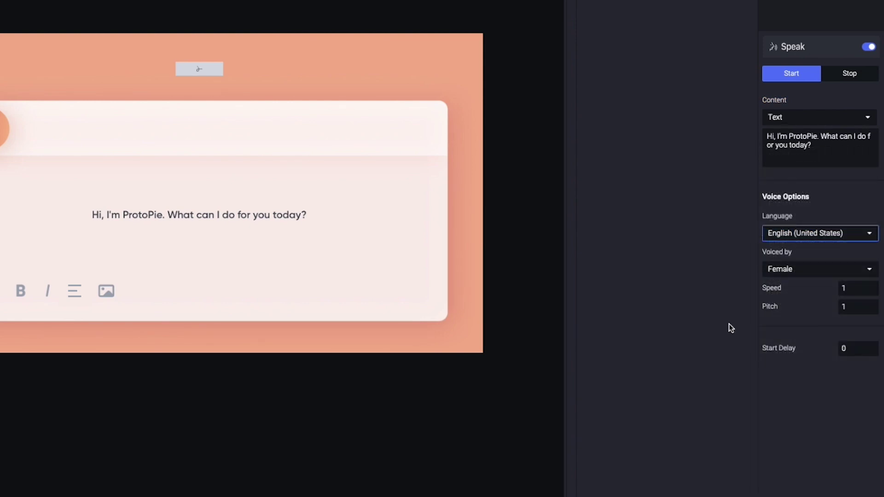
{"action": "left_click", "coordinate": [799, 271]}
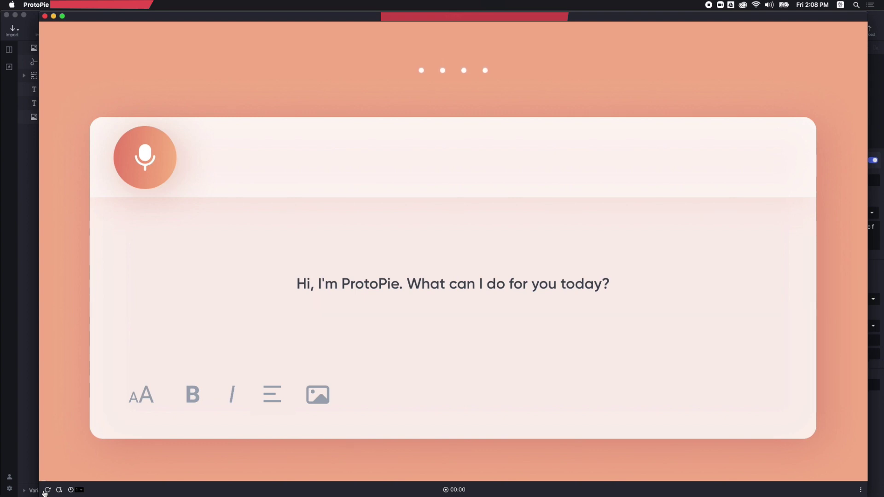
Step: Close the male-voice greeting preview and return to the editor
{"action": "left_click", "coordinate": [44, 16]}
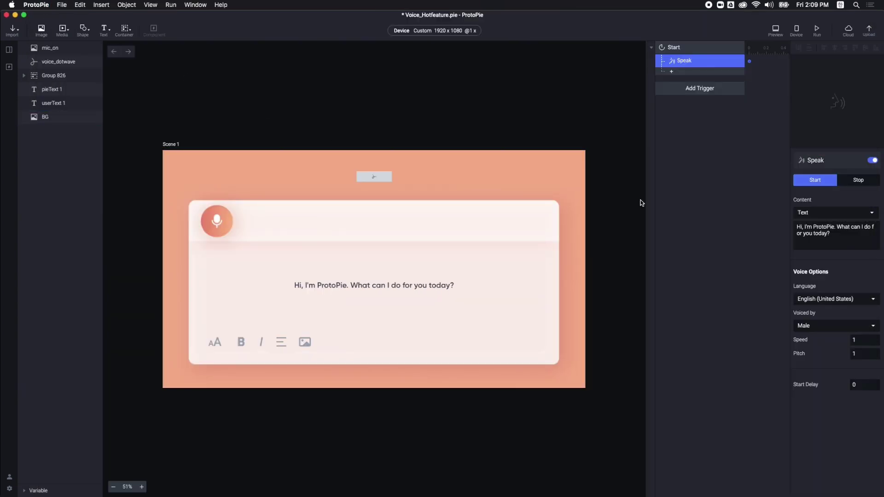
Step: Add a Tap trigger on mic_on with a continuous English (United States) Listen response
{"action": "left_click", "coordinate": [210, 222]}
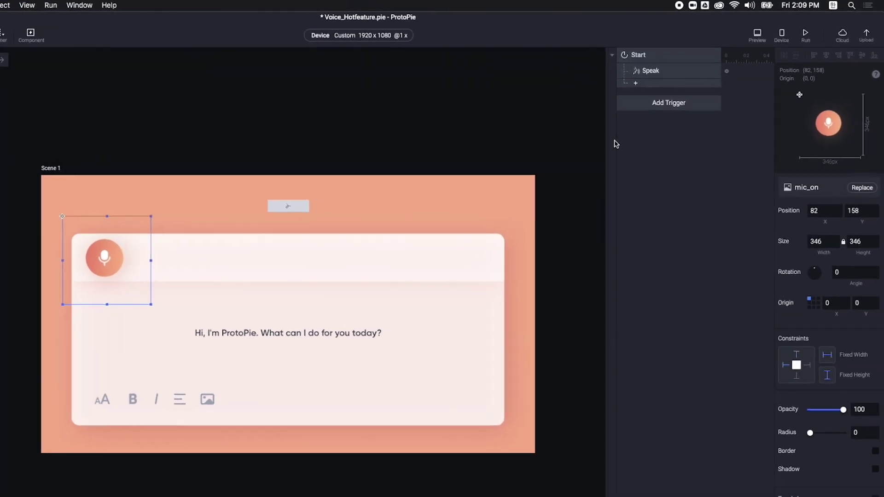
{"action": "left_click", "coordinate": [681, 89]}
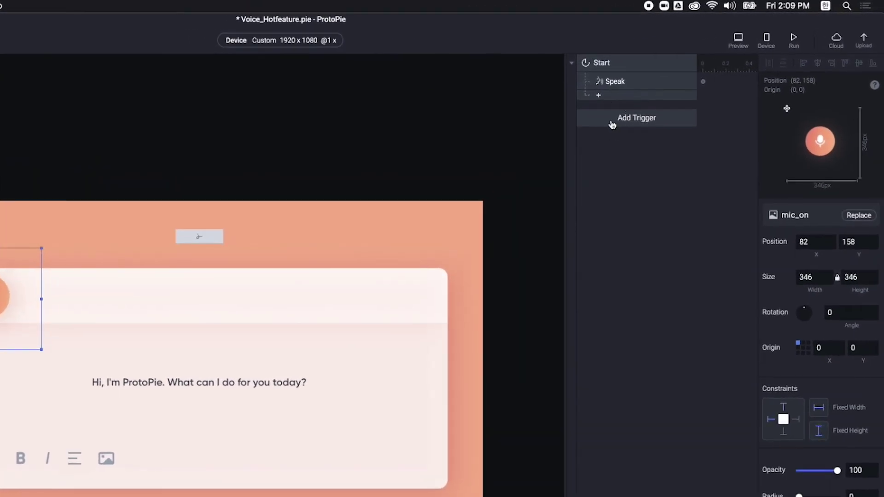
{"action": "left_click", "coordinate": [614, 150]}
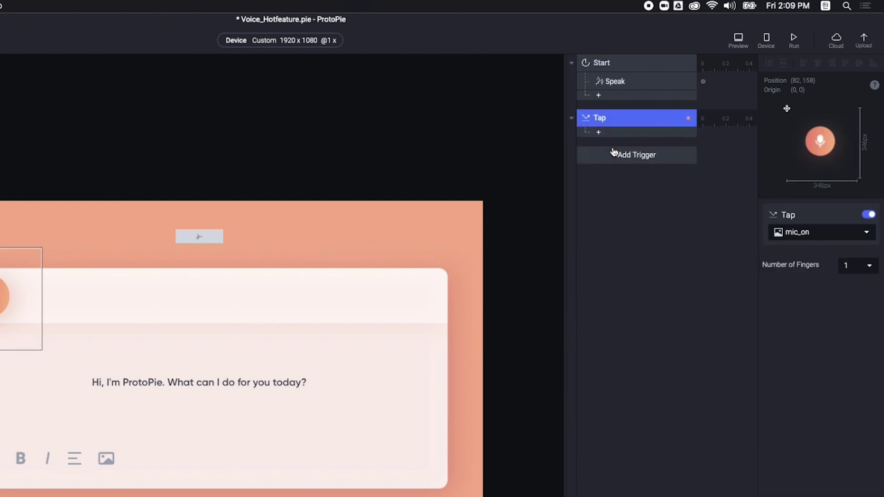
{"action": "left_click", "coordinate": [614, 134]}
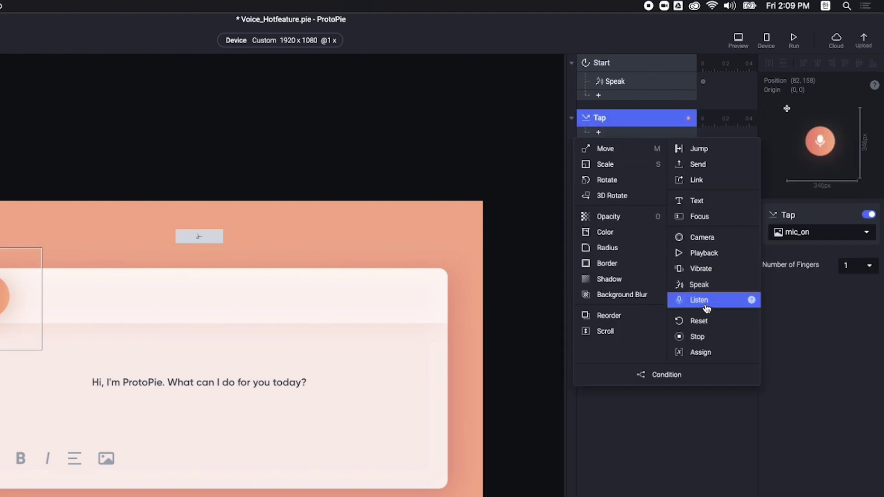
{"action": "left_click", "coordinate": [708, 308]}
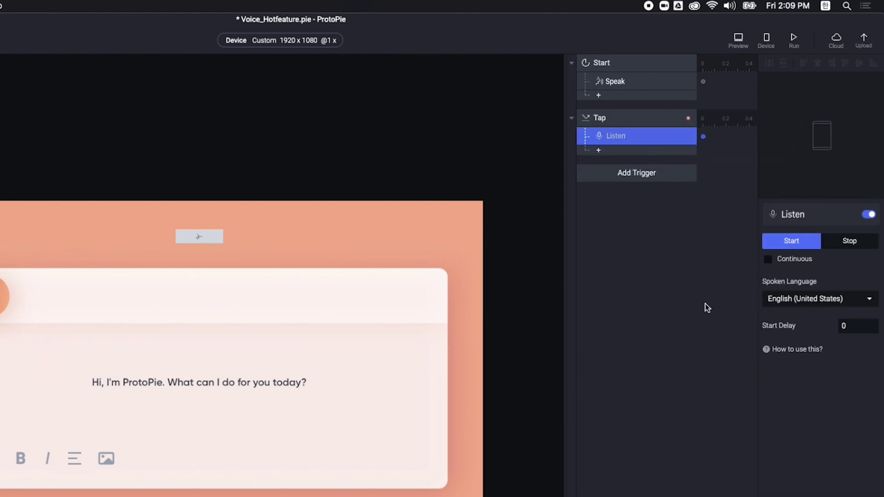
{"action": "left_click", "coordinate": [794, 299]}
{"action": "left_click", "coordinate": [779, 297]}
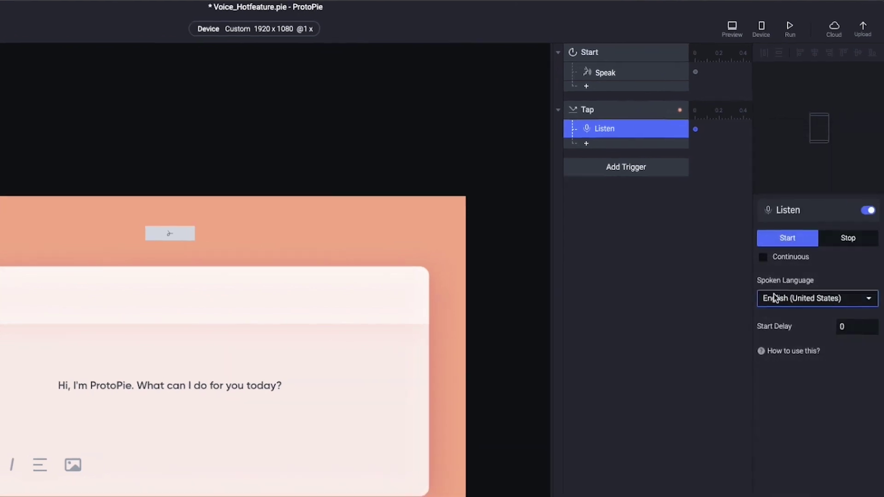
{"action": "left_click", "coordinate": [763, 257]}
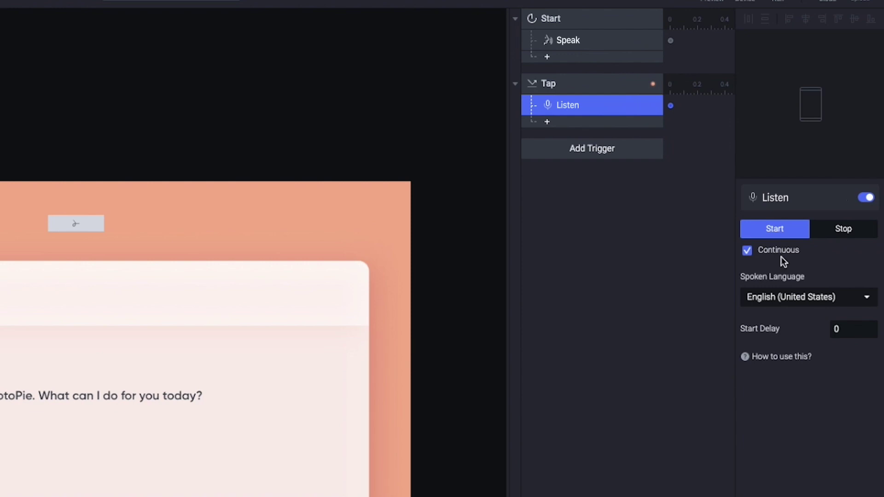
Step: Add a While Speaking Voice Command trigger with the keyword Command unchecked
{"action": "left_click", "coordinate": [747, 251]}
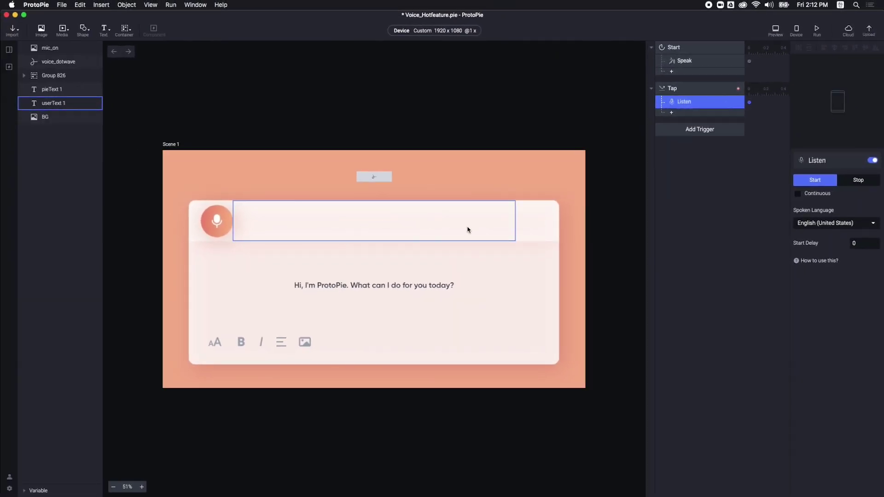
{"action": "left_click", "coordinate": [466, 266]}
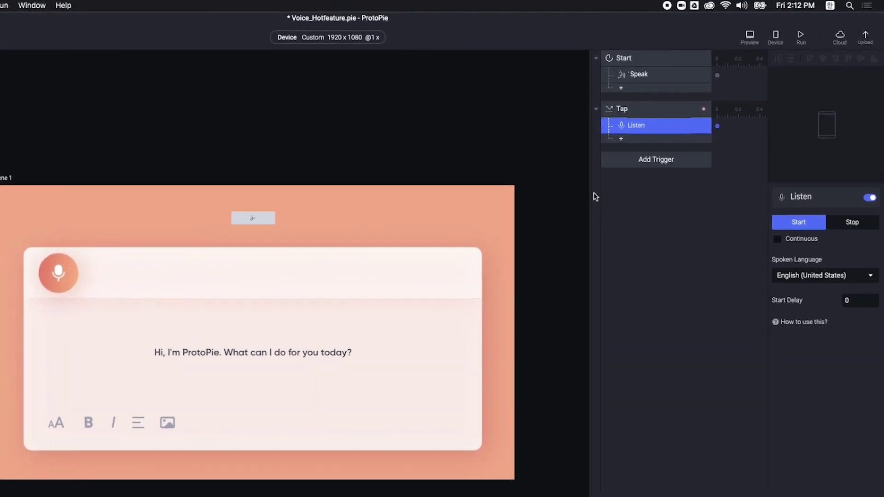
{"action": "left_click", "coordinate": [683, 129]}
{"action": "left_click", "coordinate": [782, 348]}
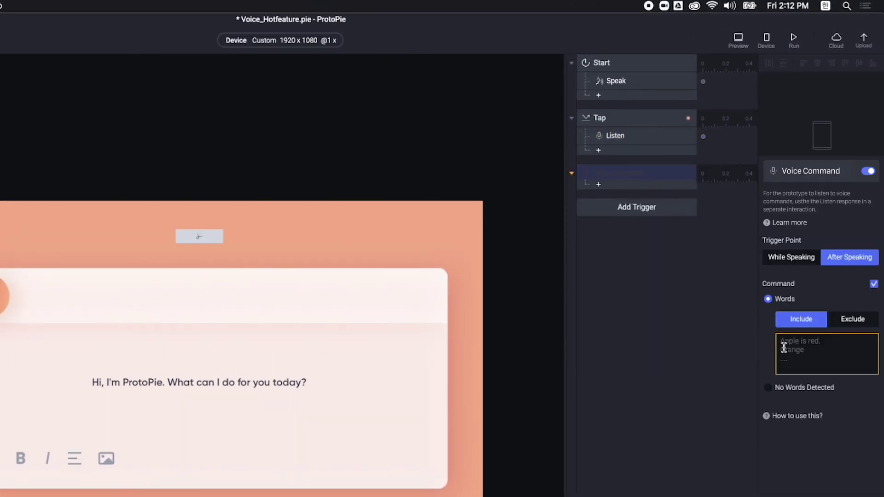
{"action": "left_click", "coordinate": [804, 266]}
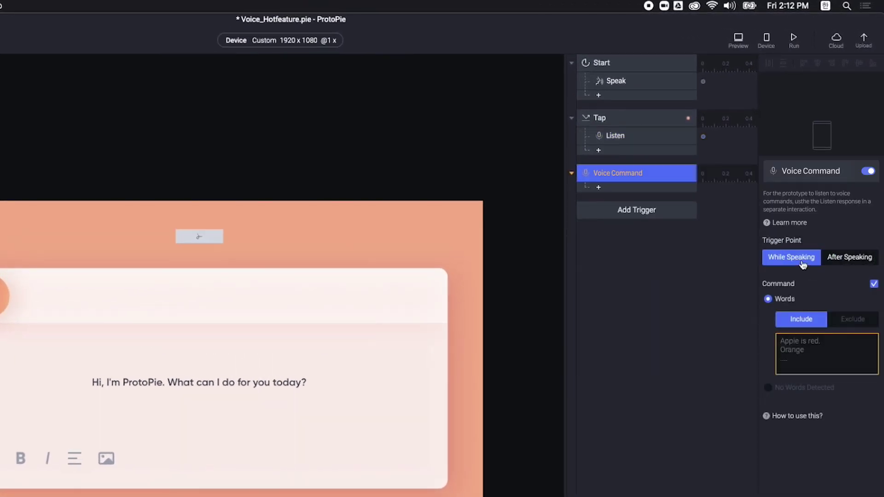
{"action": "left_click", "coordinate": [874, 284]}
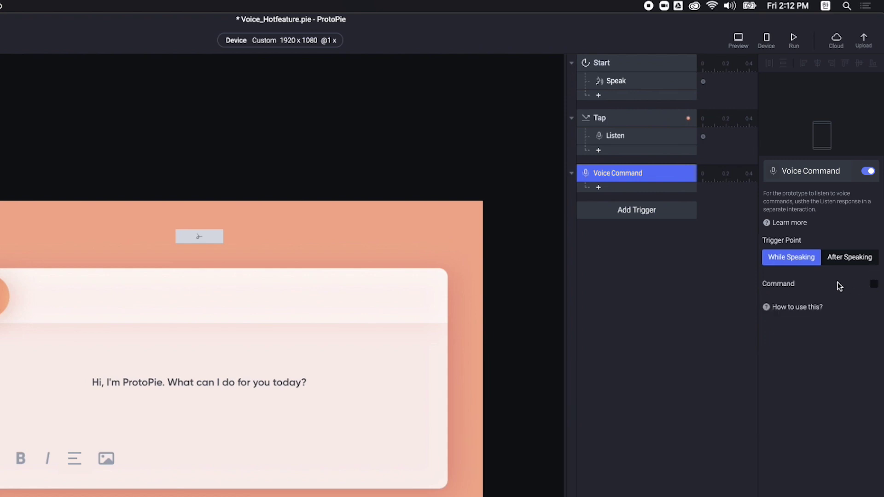
Step: Add a Text response setting userText 1 to the formula $voiceTranscript
{"action": "left_click", "coordinate": [620, 190]}
{"action": "left_click", "coordinate": [716, 256]}
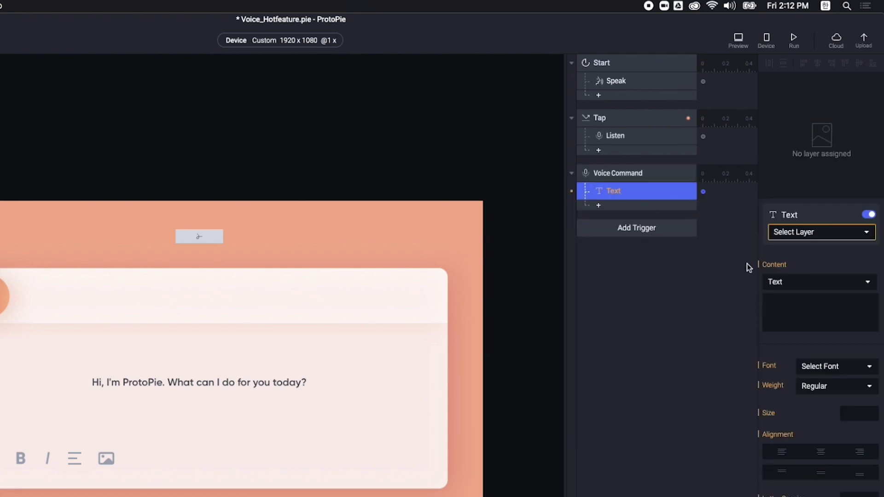
{"action": "left_click", "coordinate": [806, 232]}
{"action": "left_click", "coordinate": [801, 276]}
{"action": "left_click", "coordinate": [799, 283]}
{"action": "left_click", "coordinate": [800, 290]}
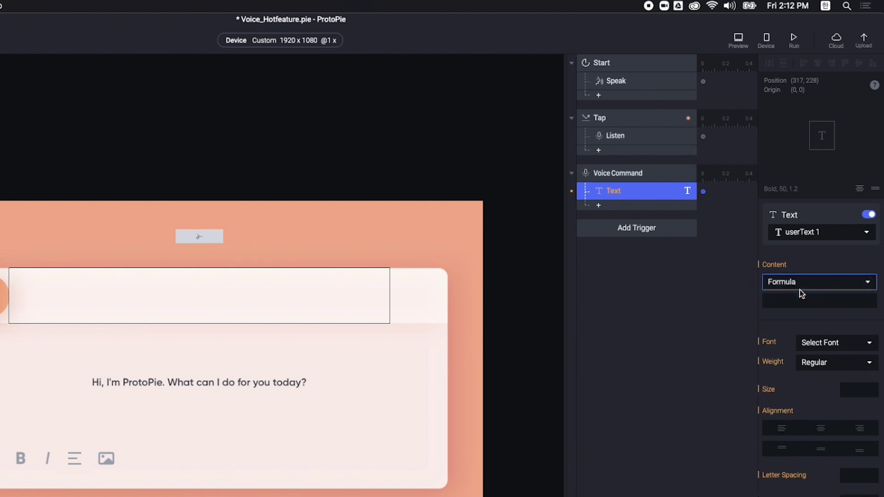
{"action": "left_click", "coordinate": [820, 301]}
{"action": "type", "text": "$"}
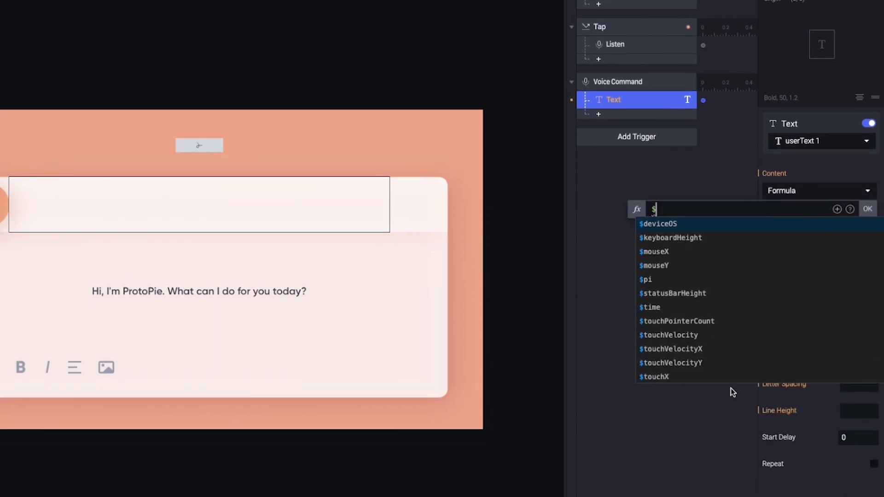
{"action": "left_click", "coordinate": [698, 350]}
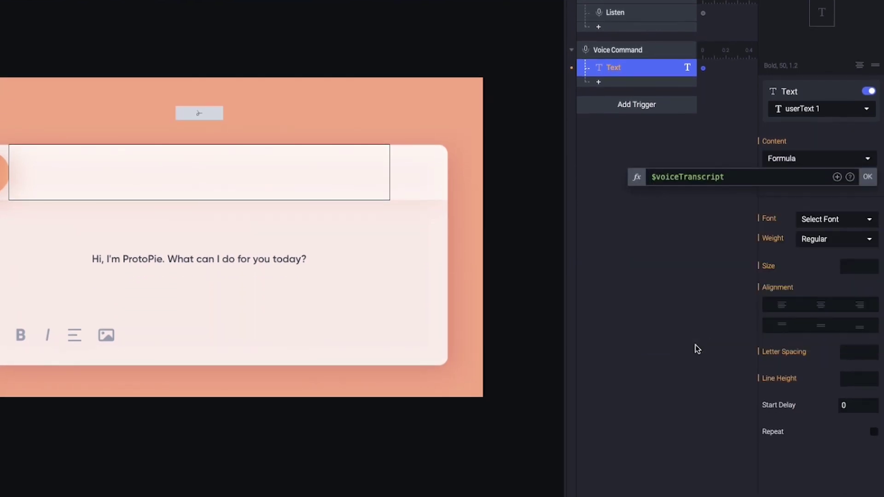
{"action": "left_click", "coordinate": [869, 179]}
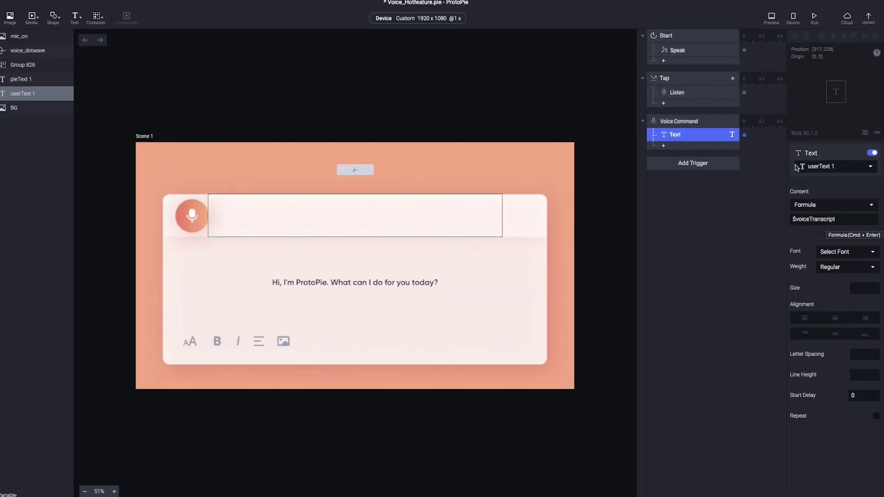
{"action": "left_click", "coordinate": [776, 28]}
{"action": "left_click", "coordinate": [145, 164]}
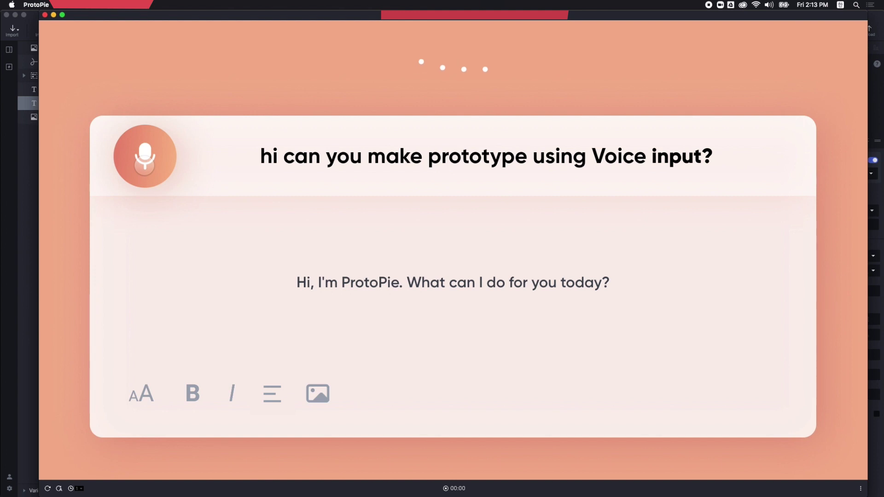
{"action": "left_click", "coordinate": [45, 15]}
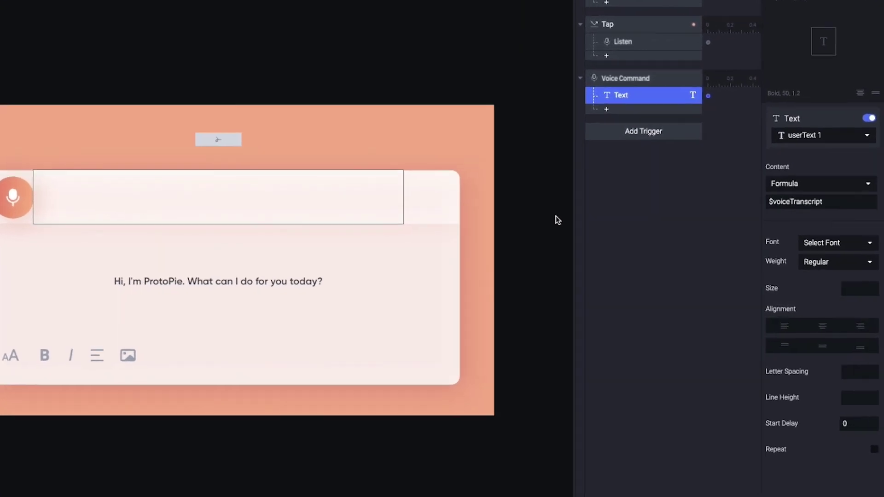
Step: Add an After Speaking Voice Command trigger listening for the words voice and speech
{"action": "left_click", "coordinate": [700, 170]}
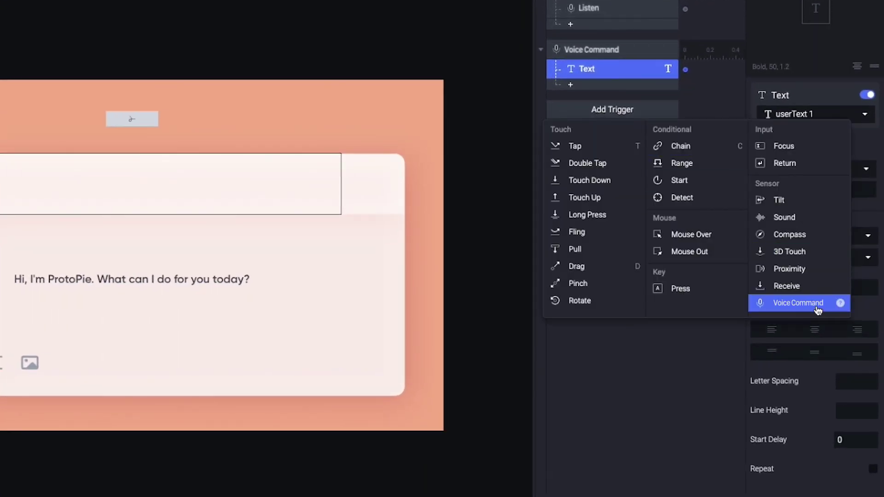
{"action": "left_click", "coordinate": [818, 307]}
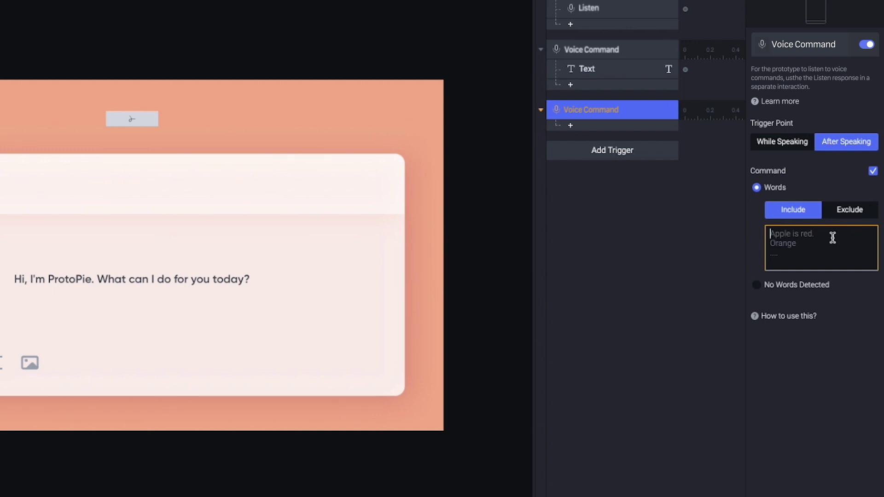
{"action": "type", "text": "voice"}
Step: Add a Text response that puts the pasted answer into pieText 1
{"action": "left_click", "coordinate": [600, 130]}
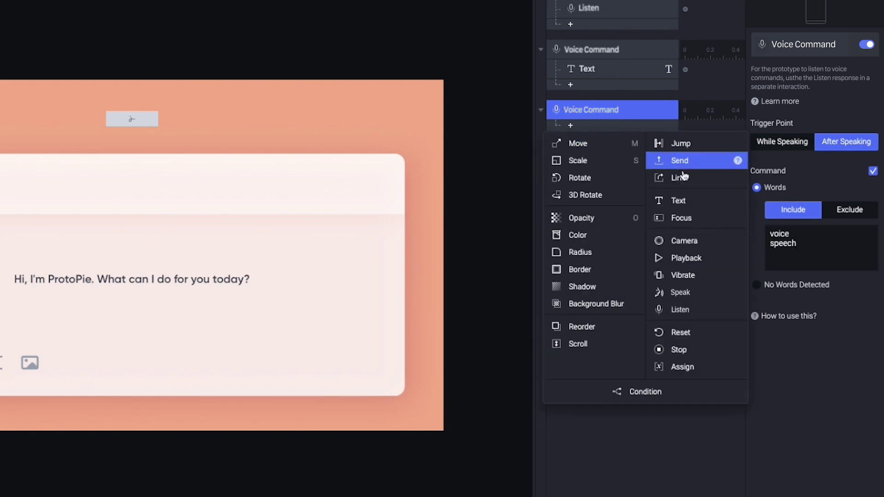
{"action": "left_click", "coordinate": [677, 199]}
{"action": "key", "text": "super+v"}
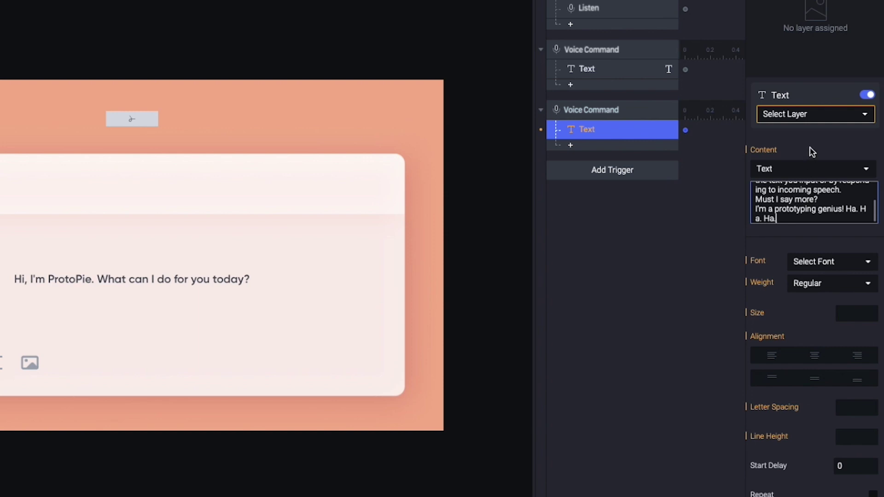
{"action": "left_click", "coordinate": [813, 115]}
{"action": "left_click", "coordinate": [803, 165]}
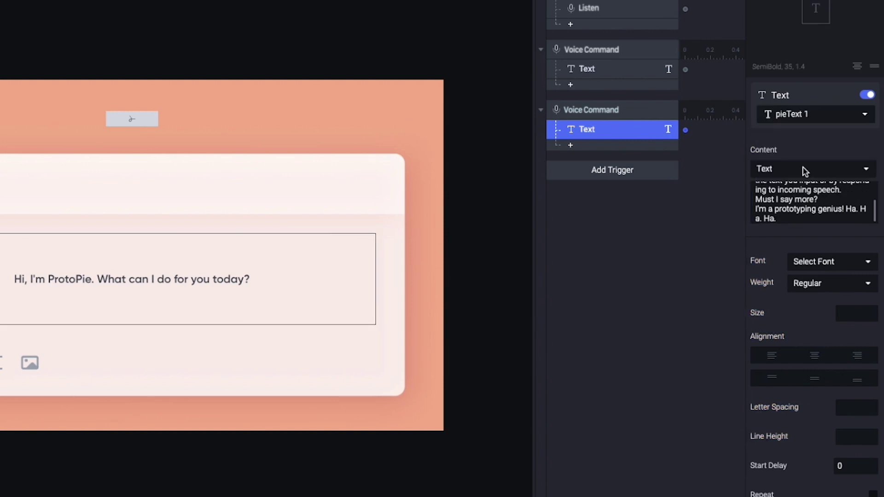
Step: Add a Speak response reading the pasted answer aloud in a Male voice
{"action": "left_click", "coordinate": [602, 146]}
{"action": "left_click", "coordinate": [714, 314]}
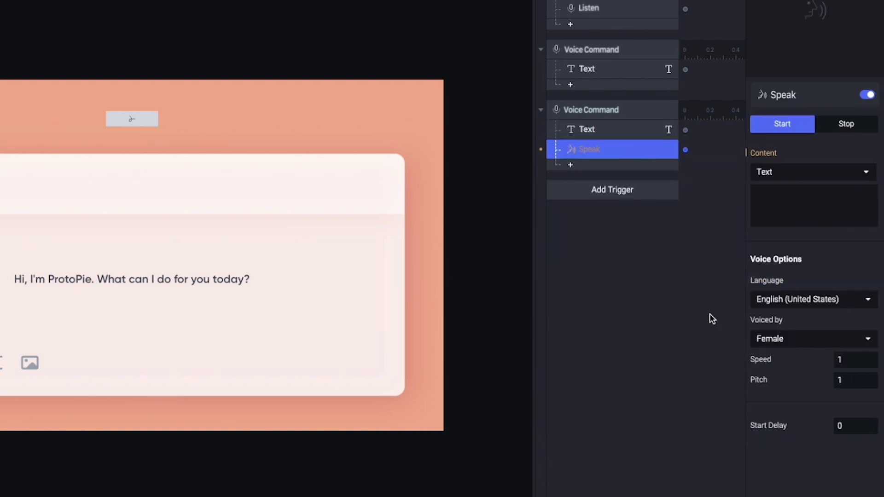
{"action": "left_click", "coordinate": [797, 203]}
{"action": "key", "text": "super+v"}
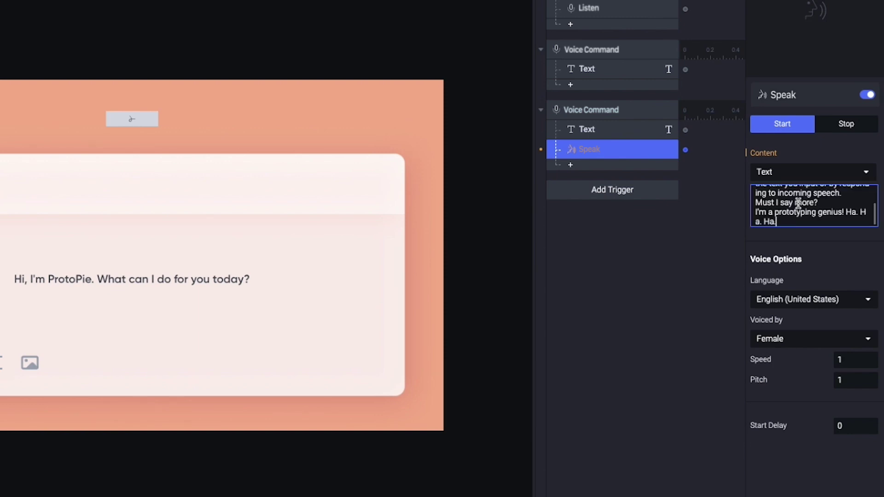
{"action": "left_click", "coordinate": [796, 341]}
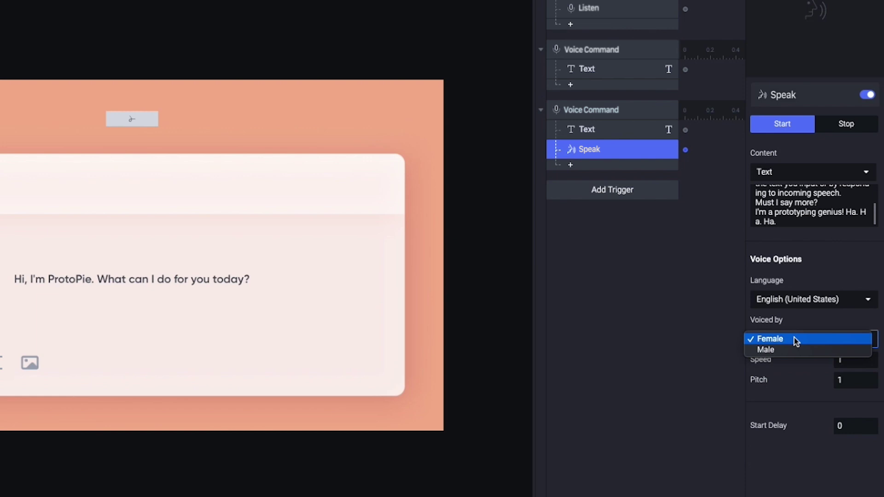
{"action": "left_click", "coordinate": [796, 350]}
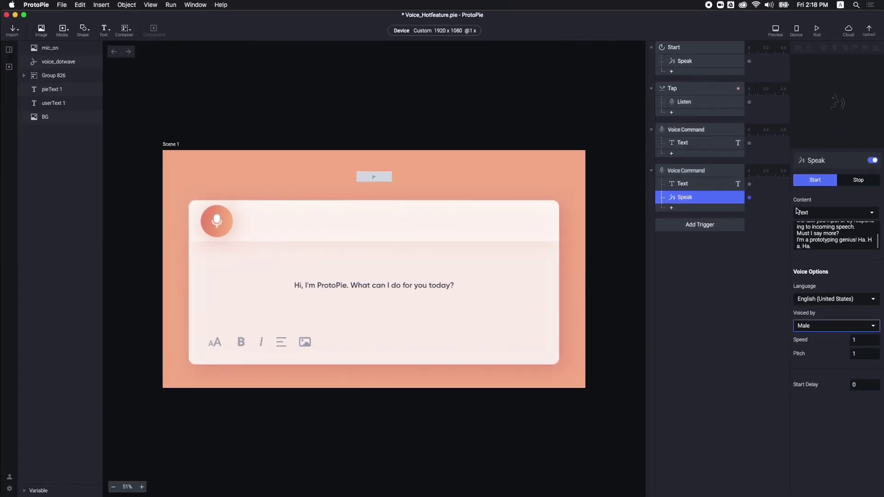
{"action": "left_click", "coordinate": [776, 30]}
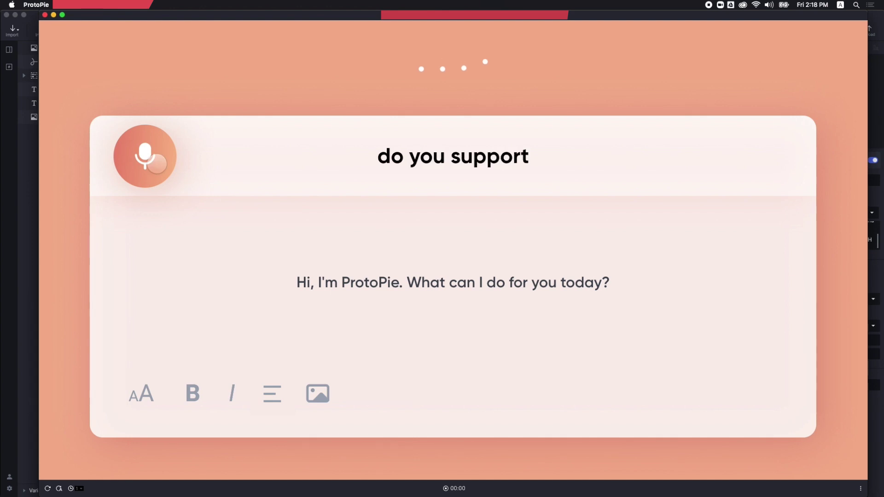